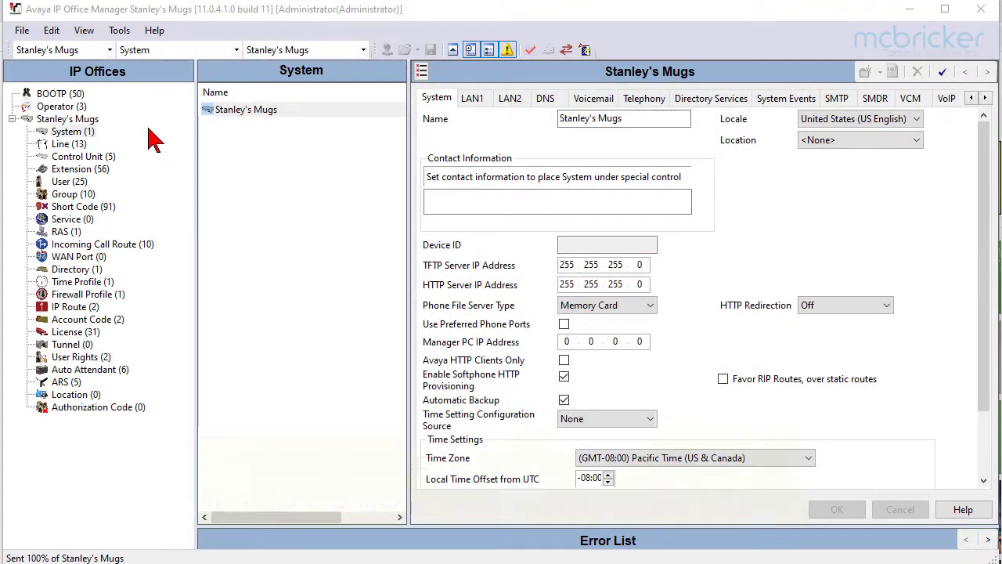
Show the user list, sort it by extension, and select Conn Smythe at extension 225
{"action": "left_click", "coordinate": [69, 181]}
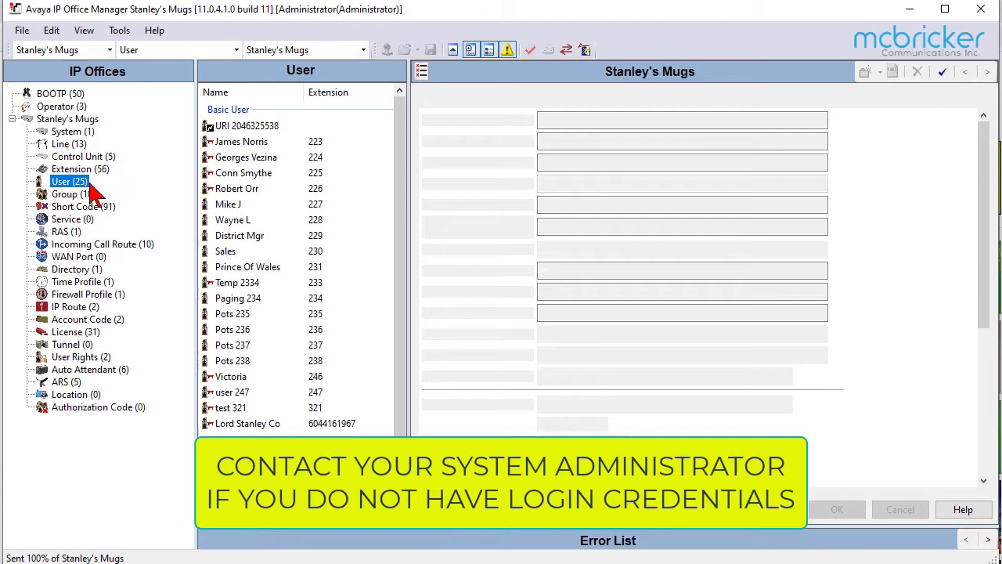
{"action": "left_click", "coordinate": [257, 92]}
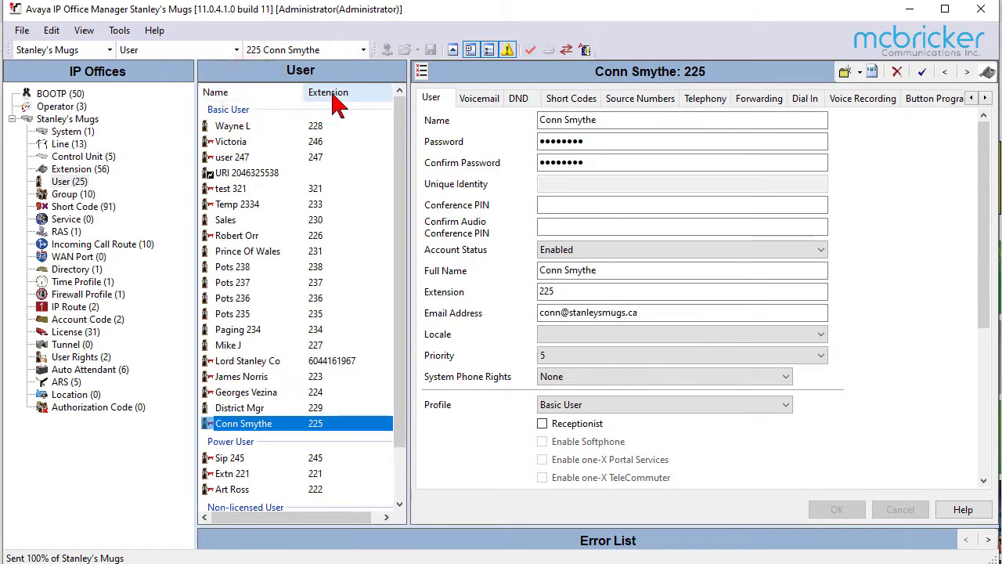
{"action": "left_click", "coordinate": [329, 92]}
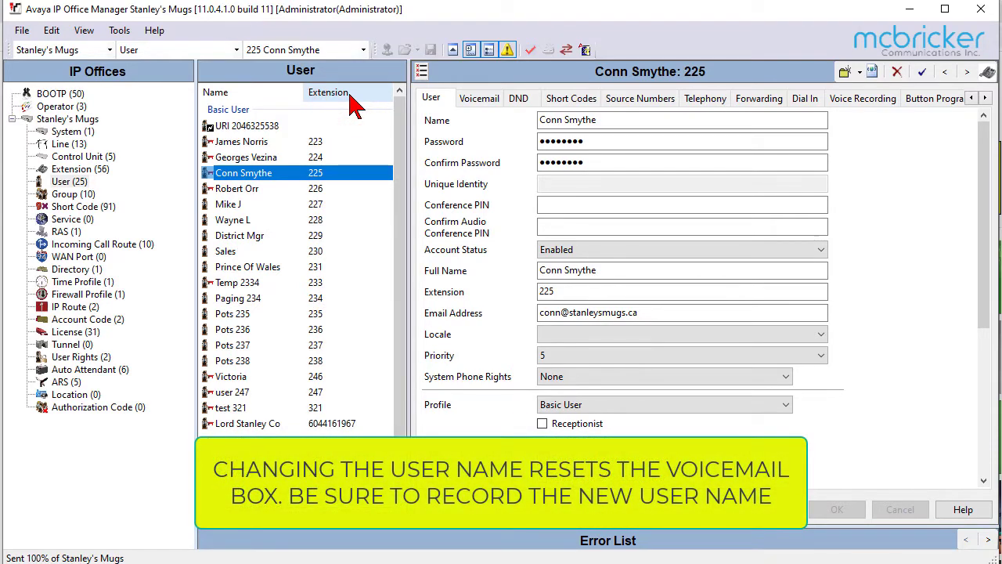
{"action": "left_click", "coordinate": [327, 174]}
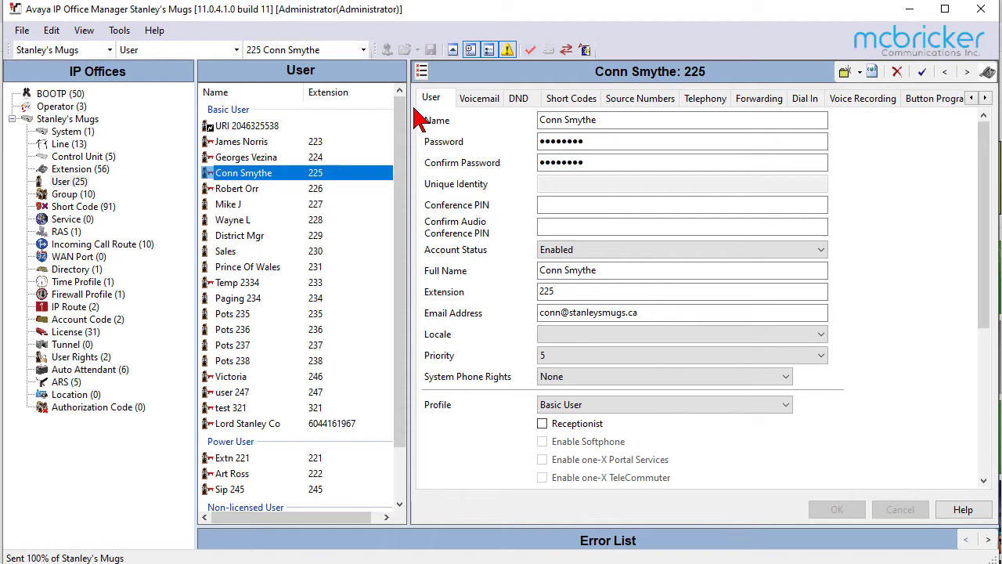
Replace the Name 'Conn Smythe' with 'Joe Buck' for extension 225
{"action": "left_click", "coordinate": [682, 120]}
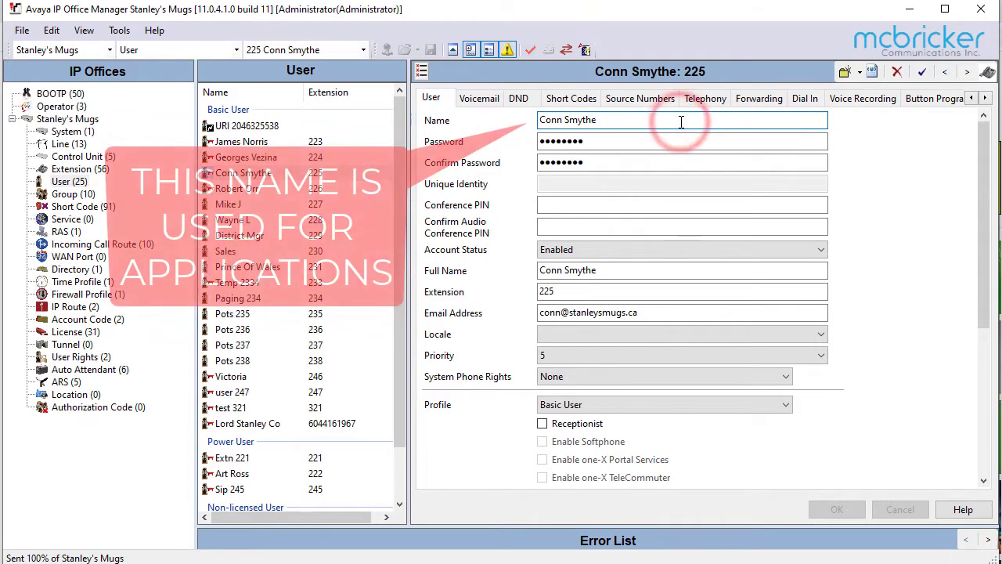
{"action": "key", "text": "BackSpace"}
{"action": "key", "text": "BackSpace"}
{"action": "key", "text": "BackSpace"}
{"action": "key", "text": "BackSpace"}
{"action": "key", "text": "BackSpace"}
{"action": "key", "text": "BackSpace"}
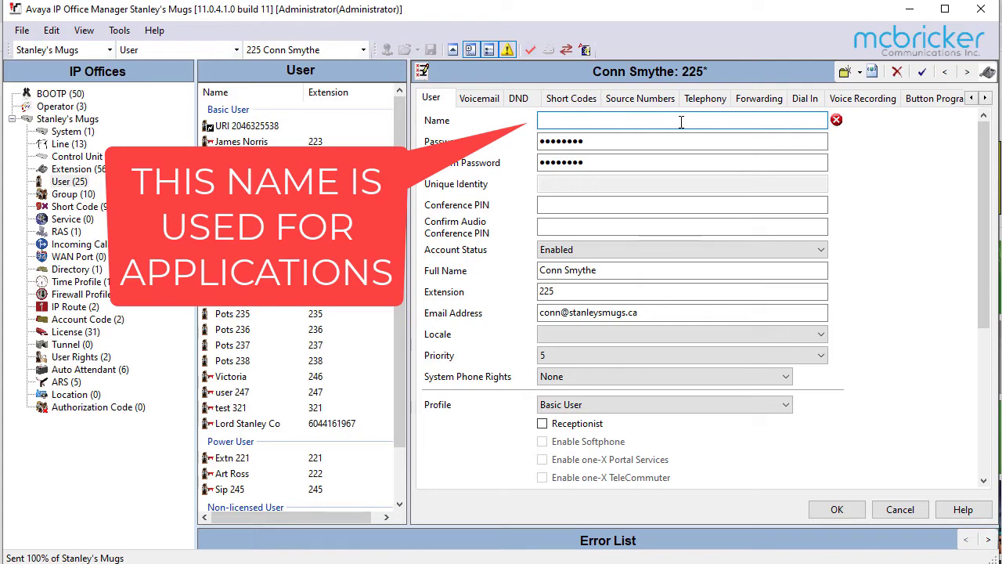
{"action": "type", "text": "JoeBuck"}
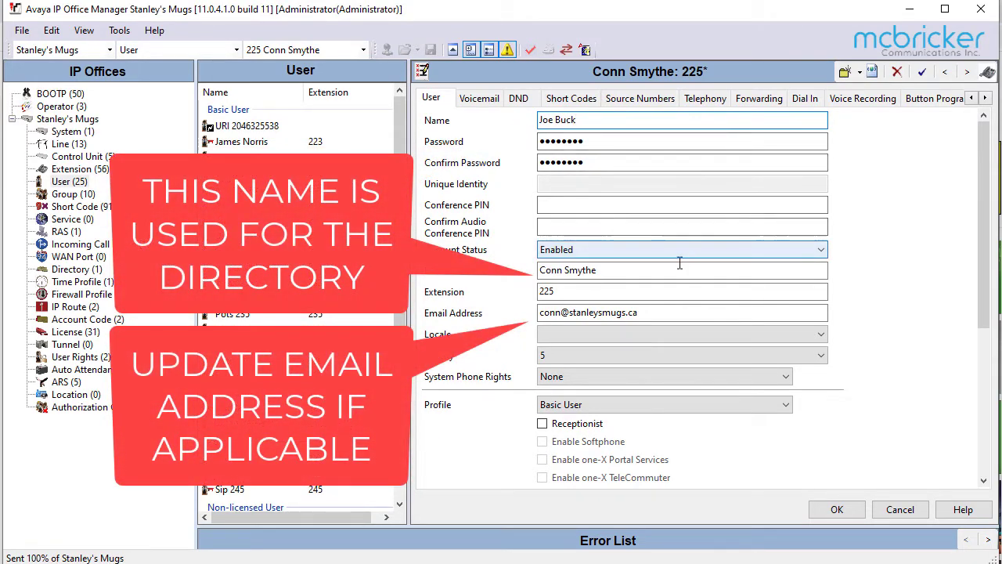
{"action": "left_click", "coordinate": [678, 269]}
{"action": "triple_click", "coordinate": [678, 270]}
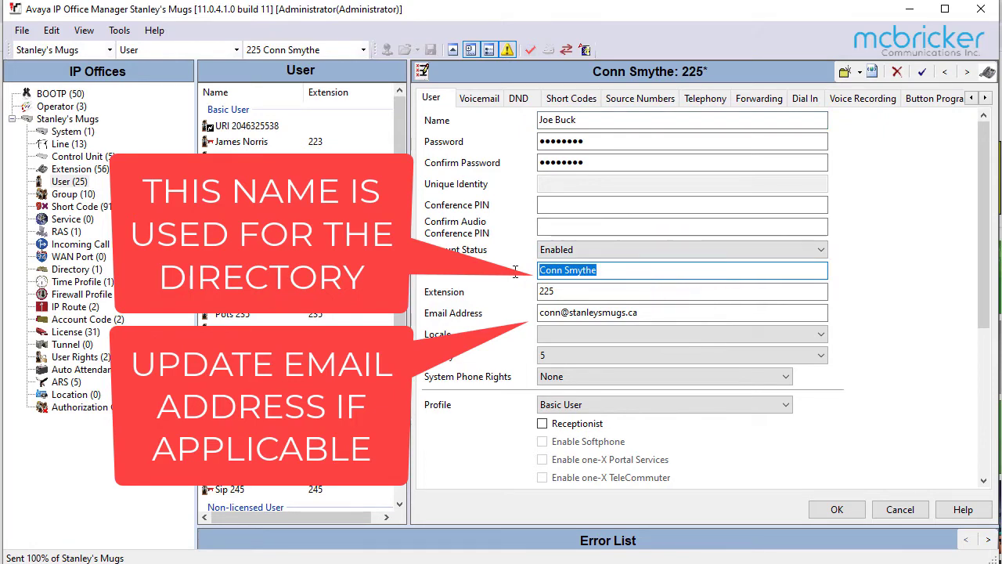
{"action": "type", "text": "Joe Buck"}
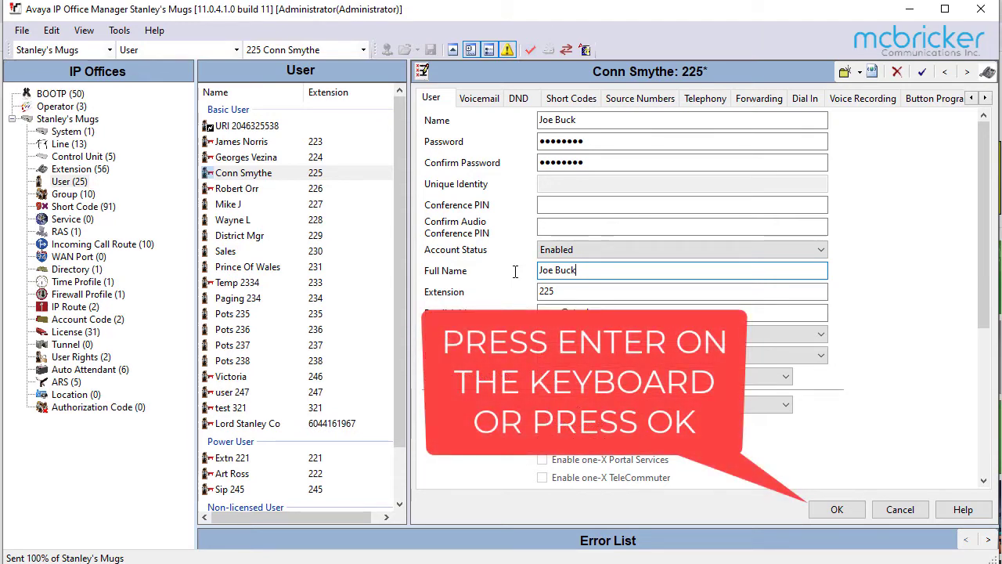
{"action": "key", "text": "Return"}
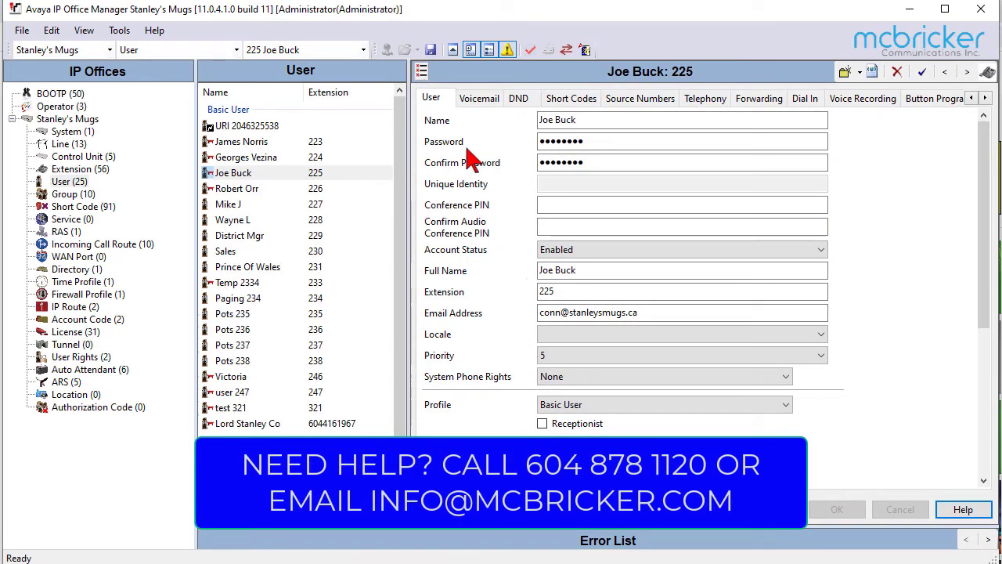
Save the Stanley's Mugs configuration back to the system with Merge reboot mode
{"action": "left_click", "coordinate": [431, 50]}
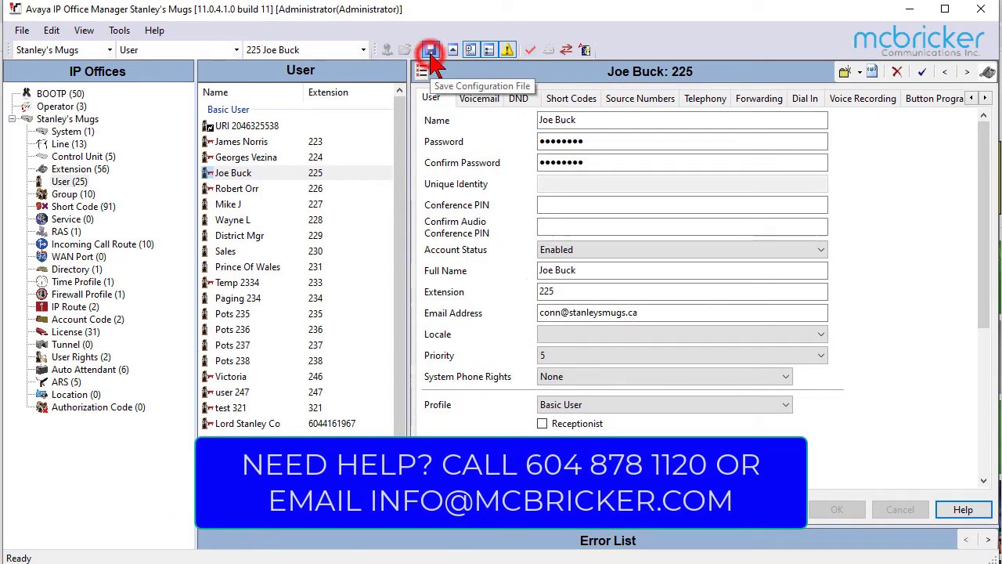